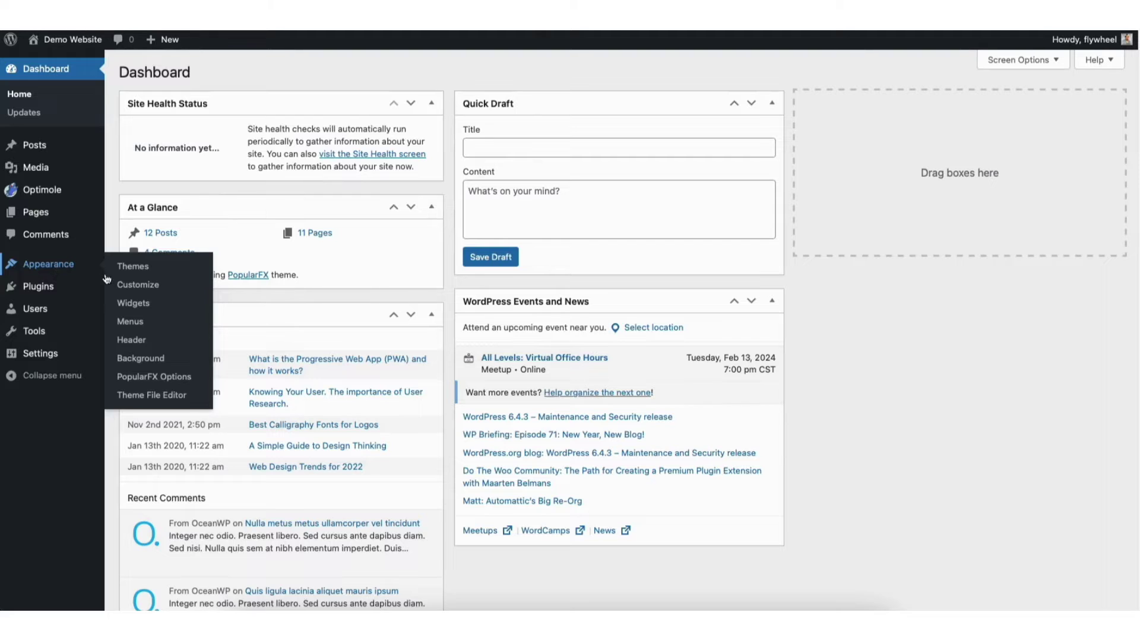
Step: Open the Customizer and its Site Identity settings
{"action": "left_click", "coordinate": [142, 284]}
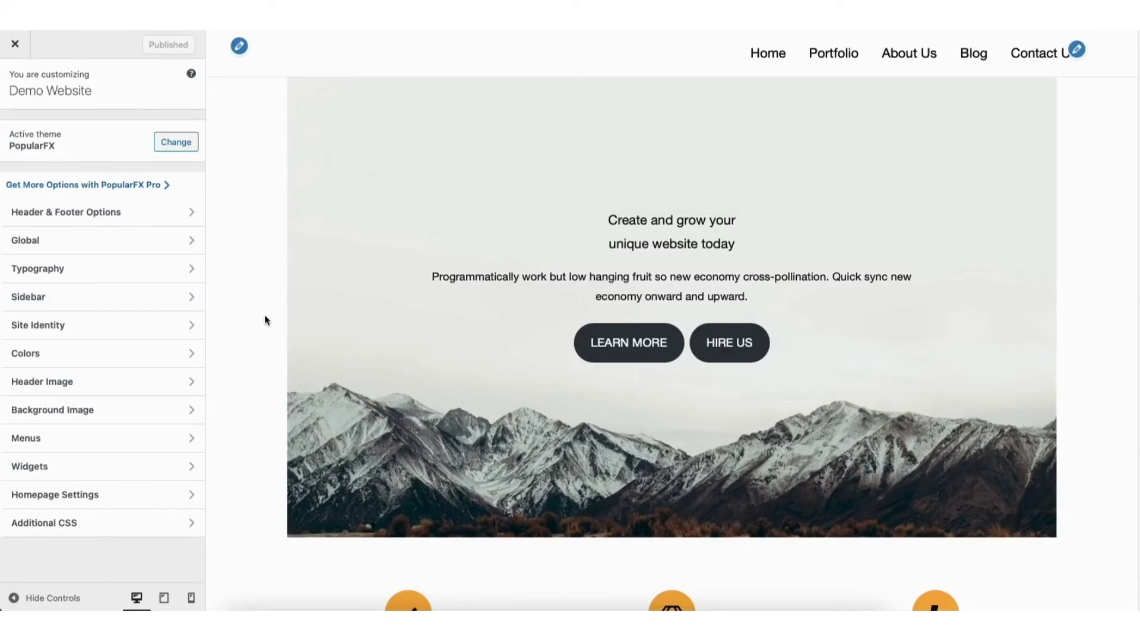
{"action": "left_click", "coordinate": [77, 328]}
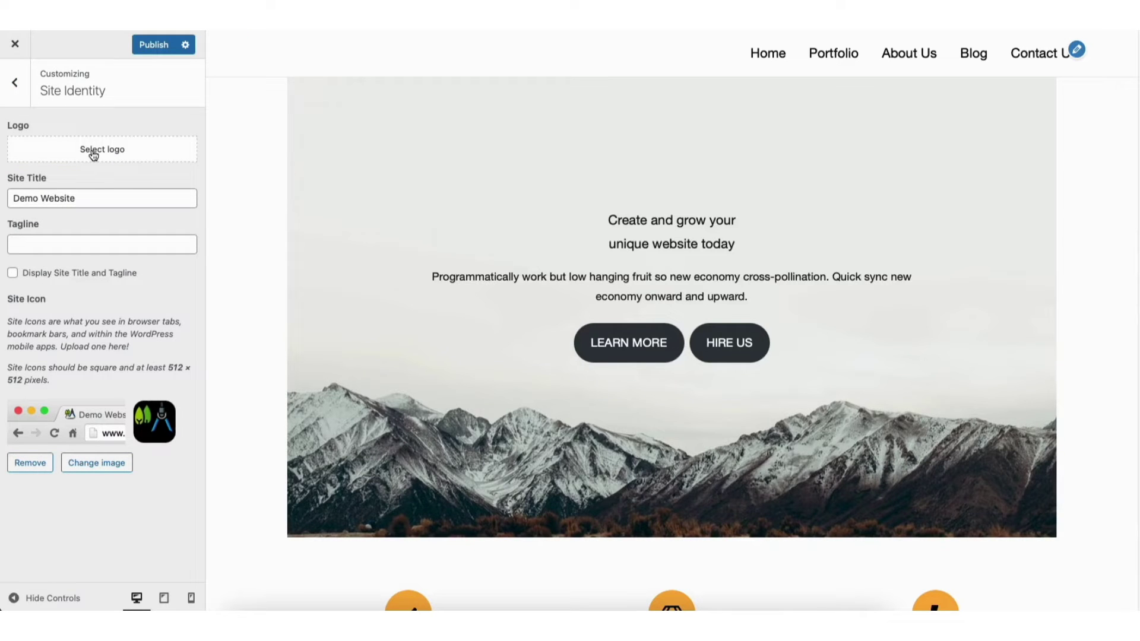
Step: Pick the retina-black ARCHITECTURE image from the media library as the site logo
{"action": "left_click", "coordinate": [92, 153]}
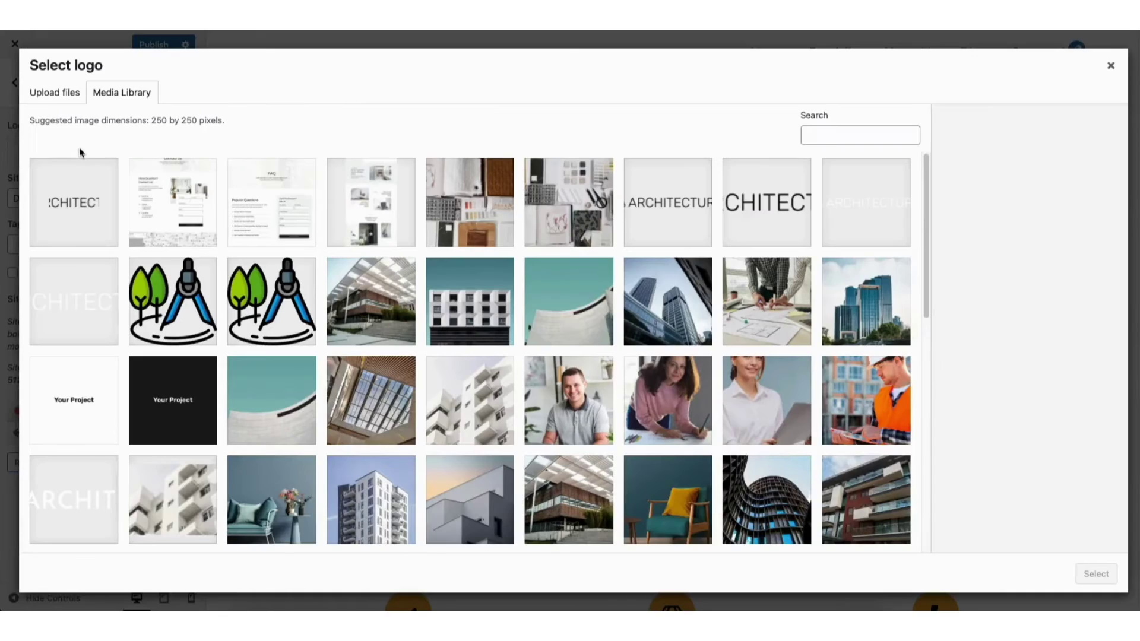
{"action": "left_click", "coordinate": [69, 98]}
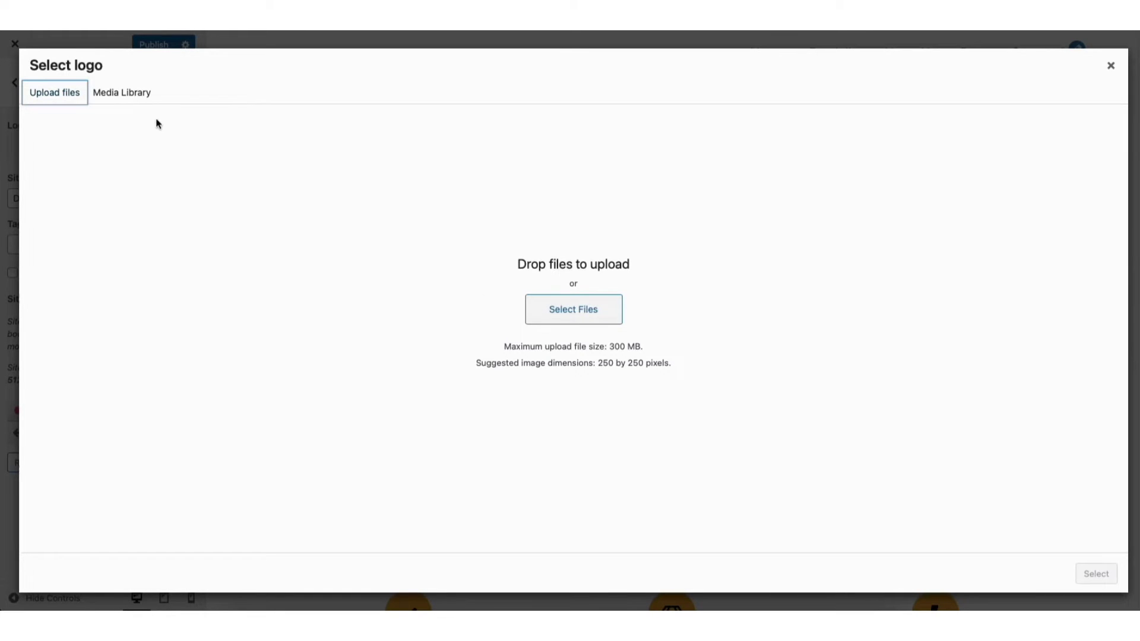
{"action": "left_click", "coordinate": [139, 98]}
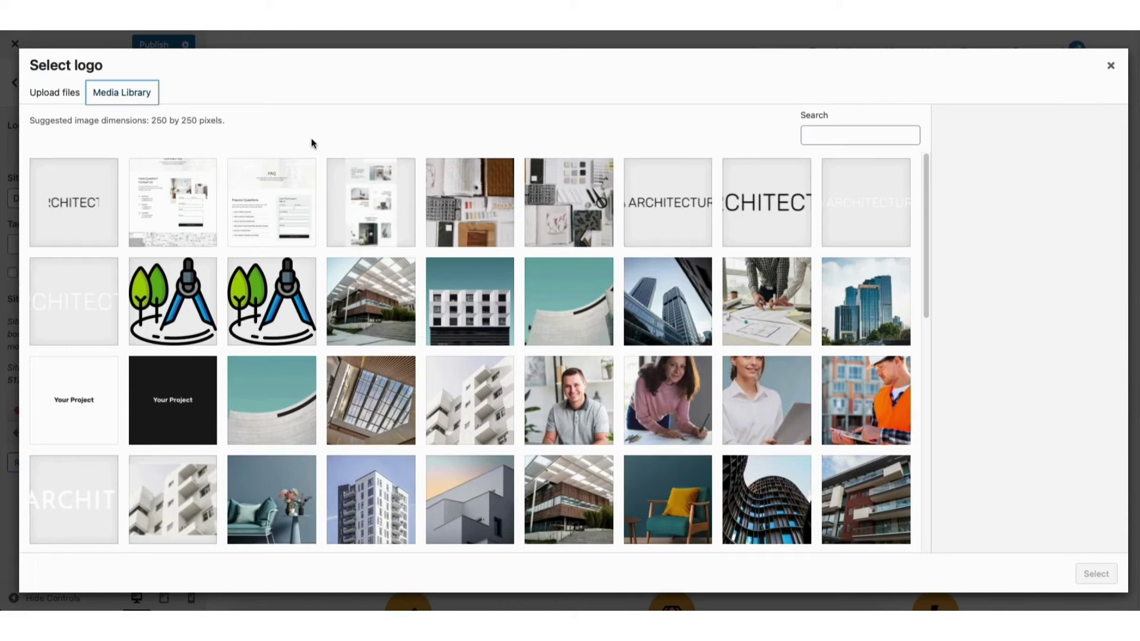
{"action": "left_click", "coordinate": [766, 207]}
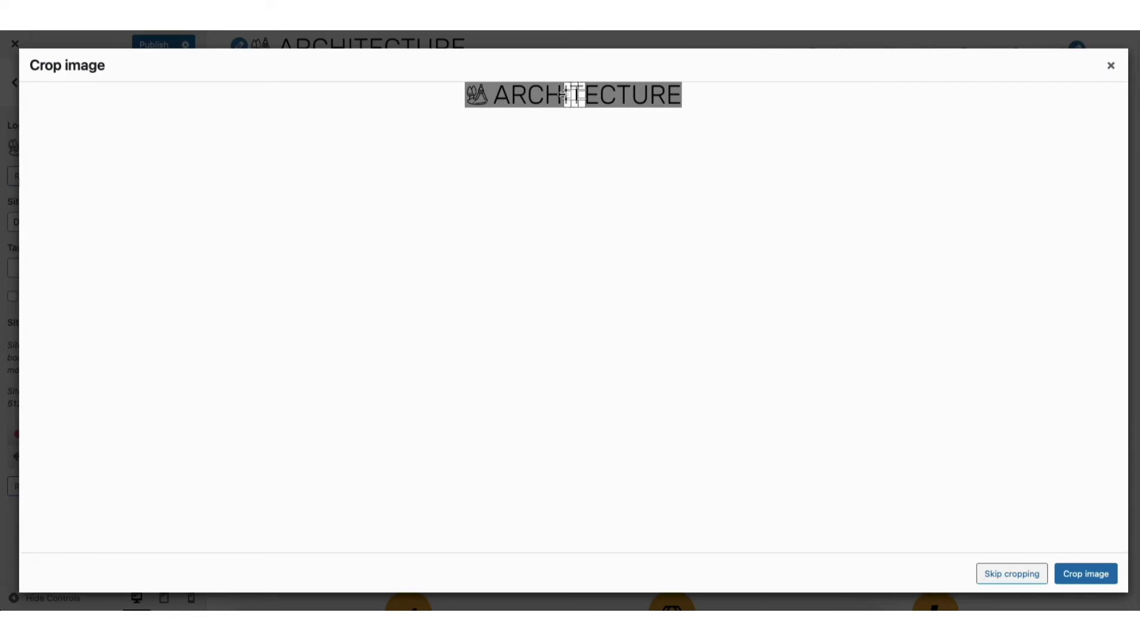
Step: Widen the crop area over the full ARCHITECTURE logo, then keep the image uncropped
{"action": "left_click_drag", "start_coordinate": [564, 95], "coordinate": [463, 90]}
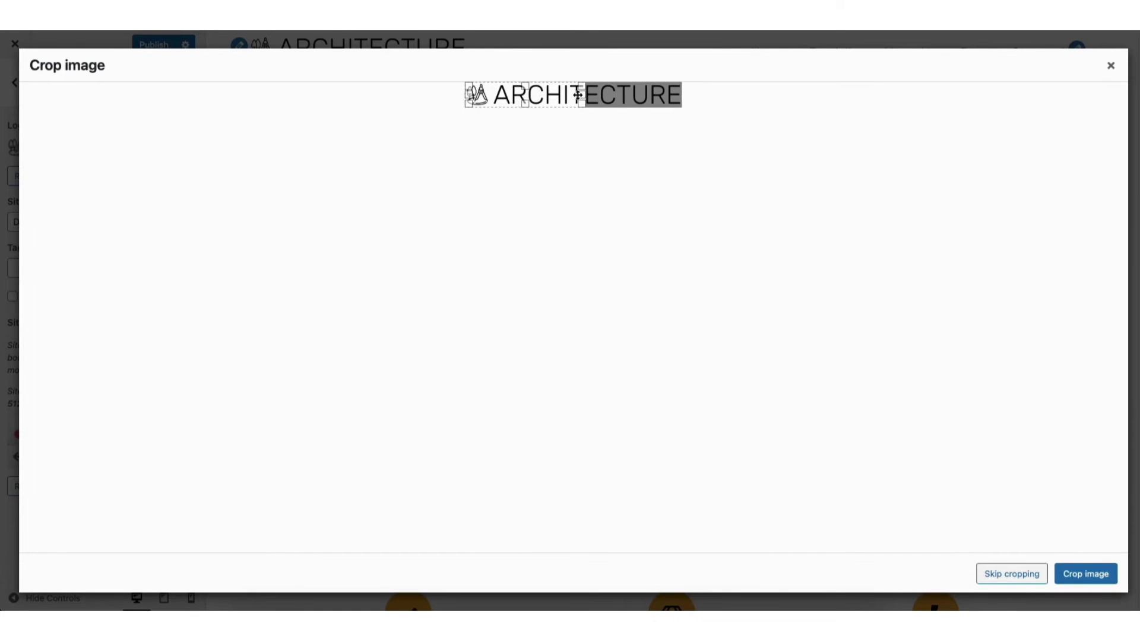
{"action": "left_click_drag", "start_coordinate": [582, 95], "coordinate": [686, 106]}
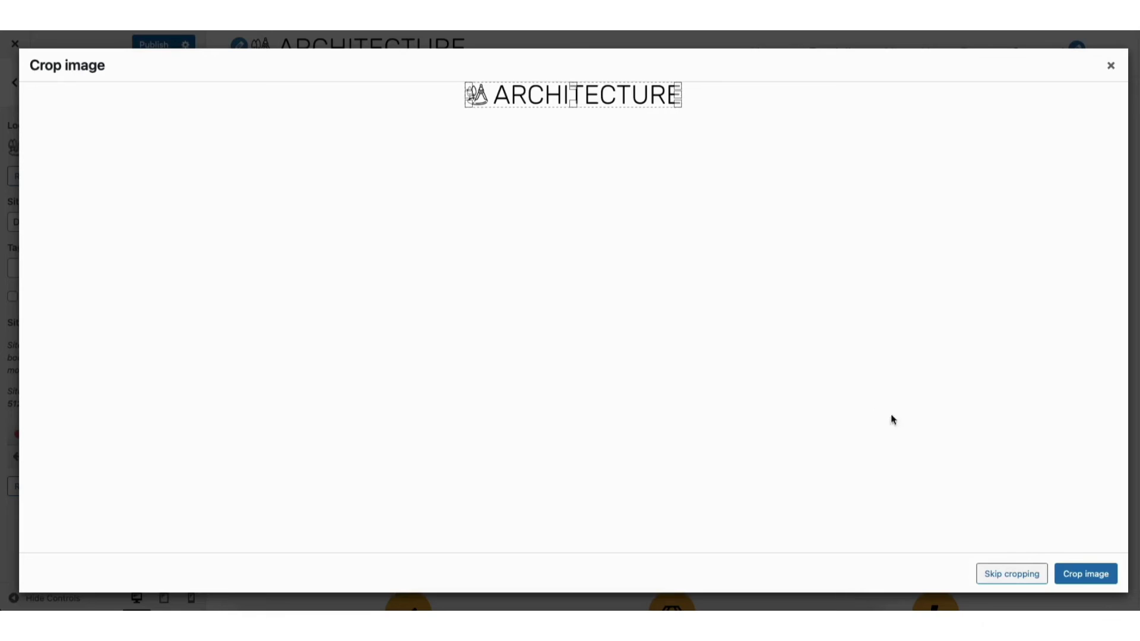
{"action": "left_click", "coordinate": [1007, 577]}
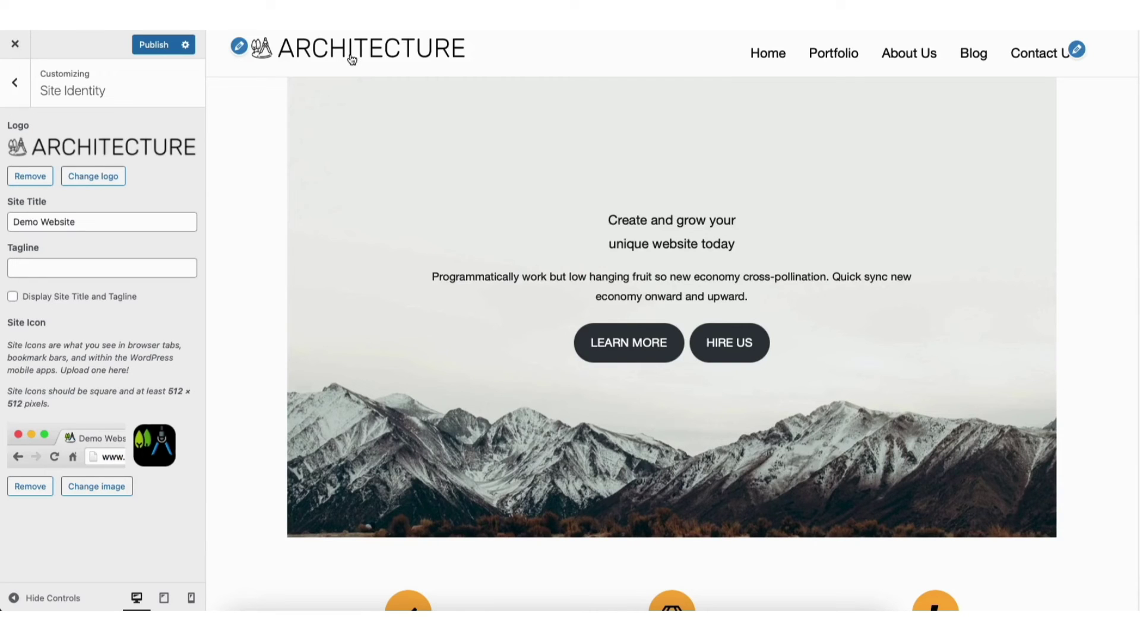
Step: Publish the Customizer changes so the black ARCHITECTURE logo goes live
{"action": "left_click", "coordinate": [153, 44]}
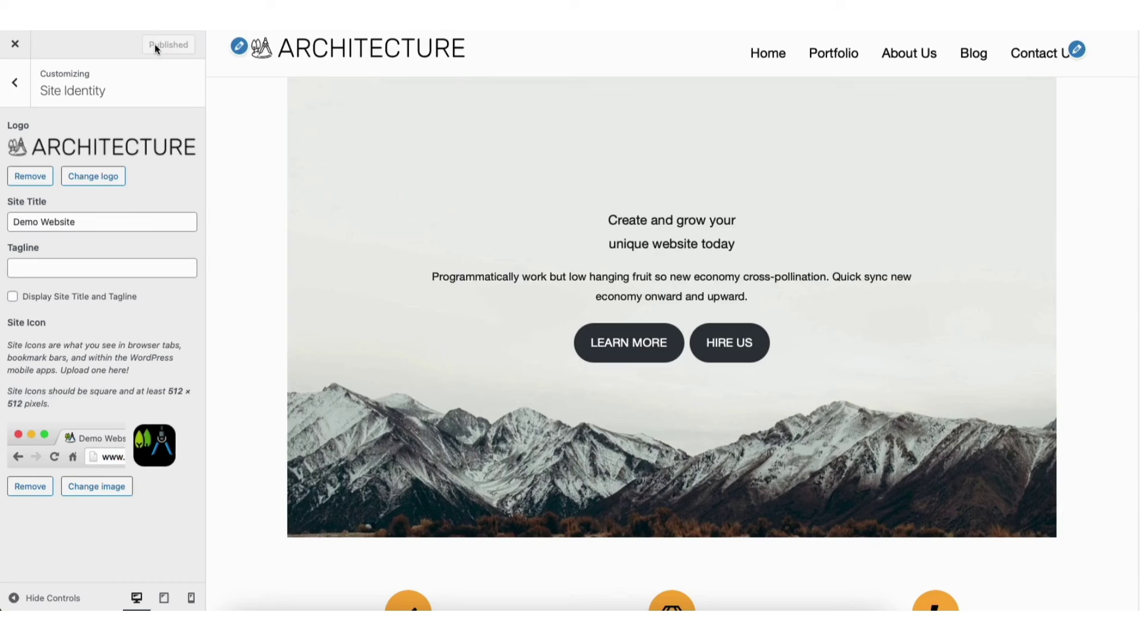